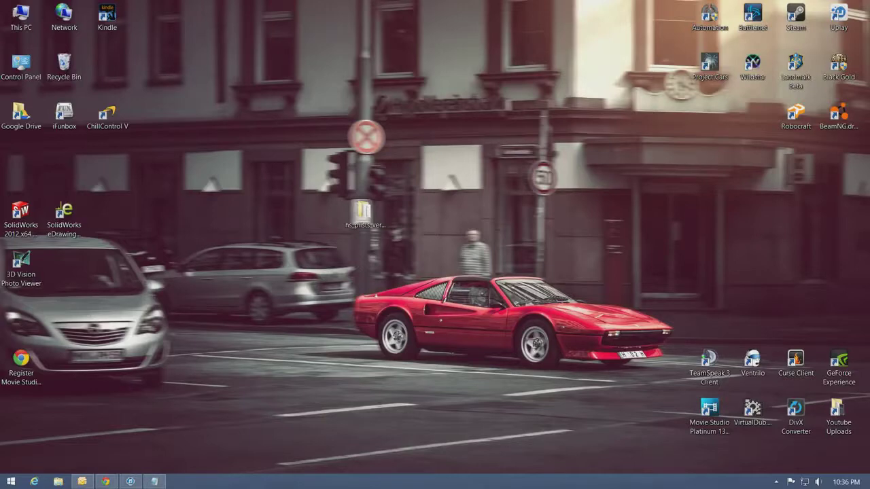
Step: Switch to Chrome, search for "installing hearthston on iphone", and open the Reddit guide on playing Hearthstone on iPhone with the native iPad app
mouse_move(104, 482)
left_click(121, 394)
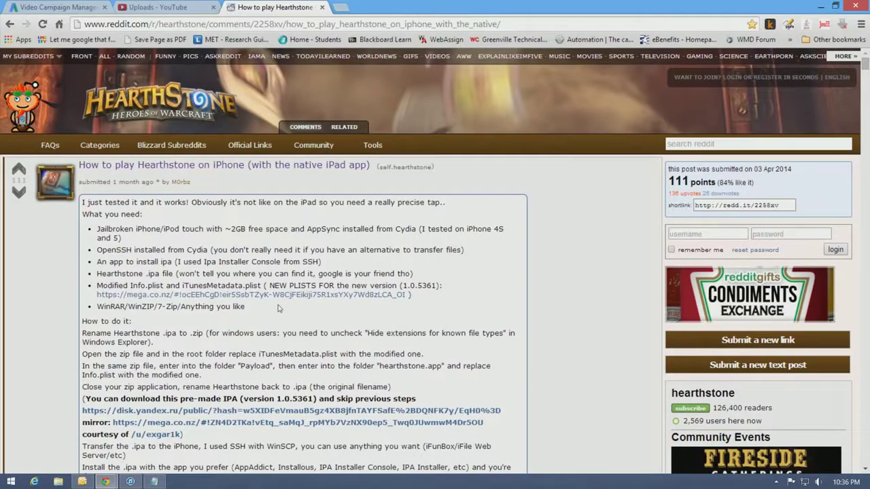
left_click(405, 25)
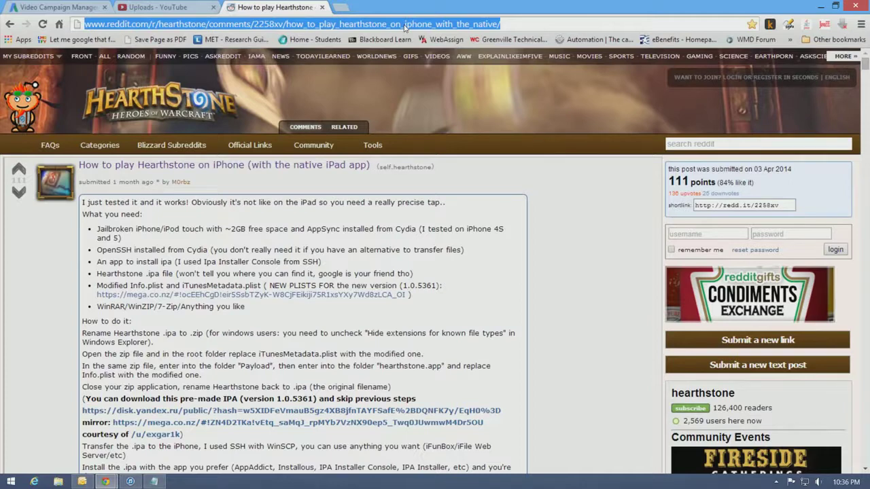
type("installing hea")
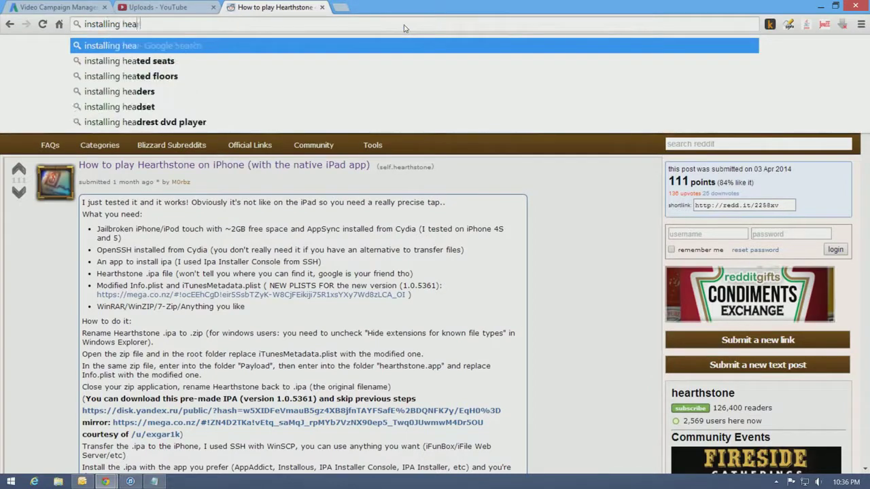
type("rthston on i")
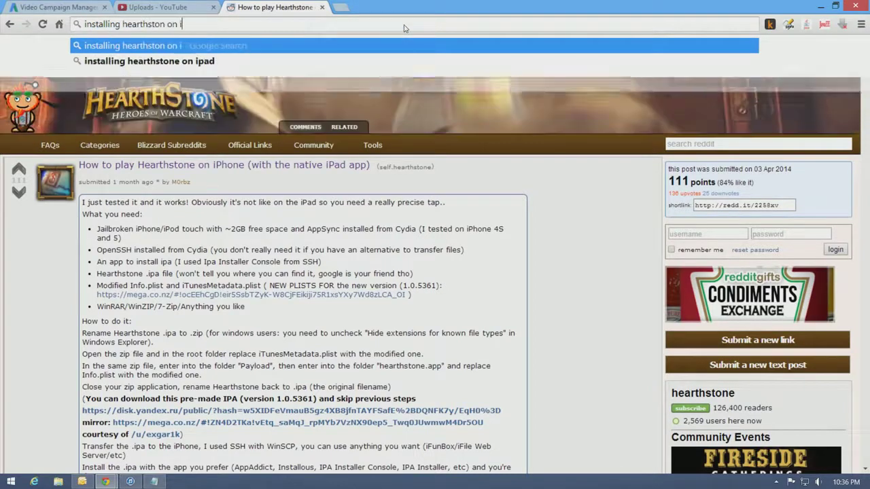
type("phone")
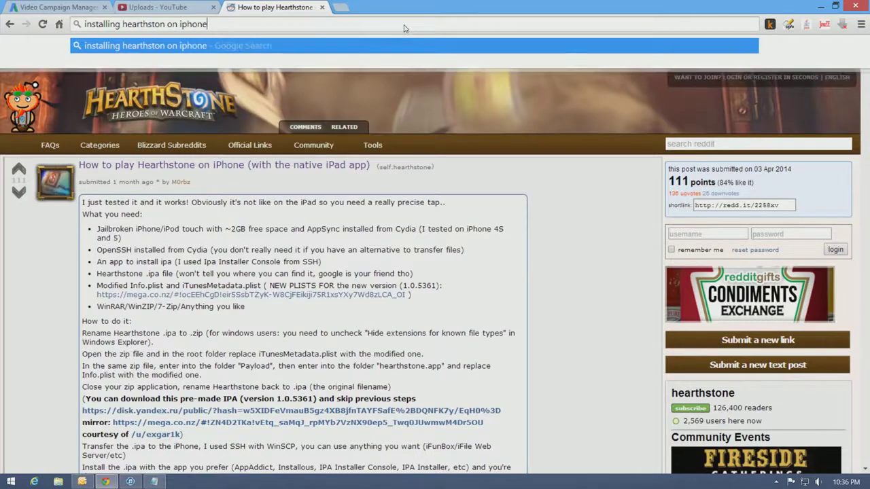
key("Return")
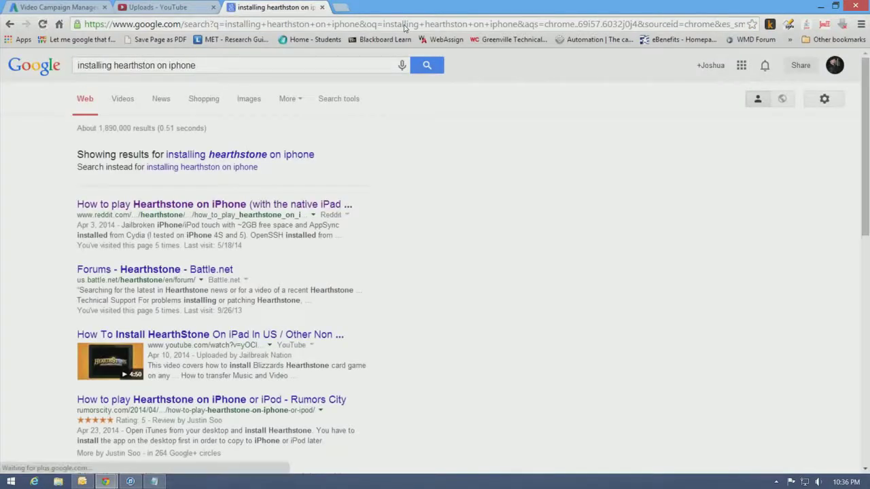
left_click(322, 205)
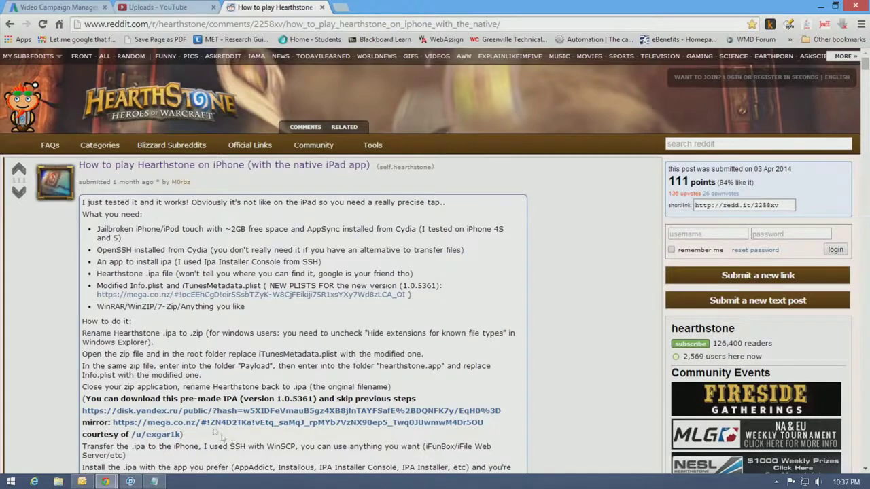
Step: Switch to iTunes, open the Hearthstone: Heroes of Warcraft app page, and try to get the free app
left_click(131, 481)
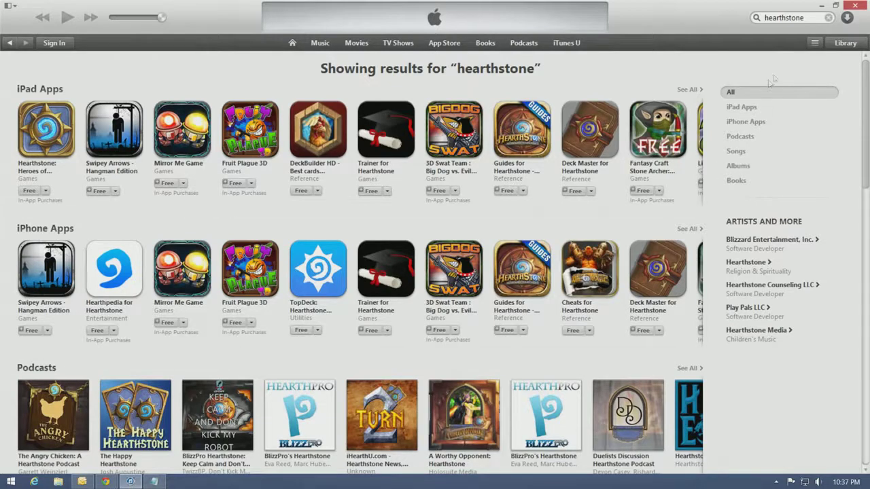
left_click(808, 17)
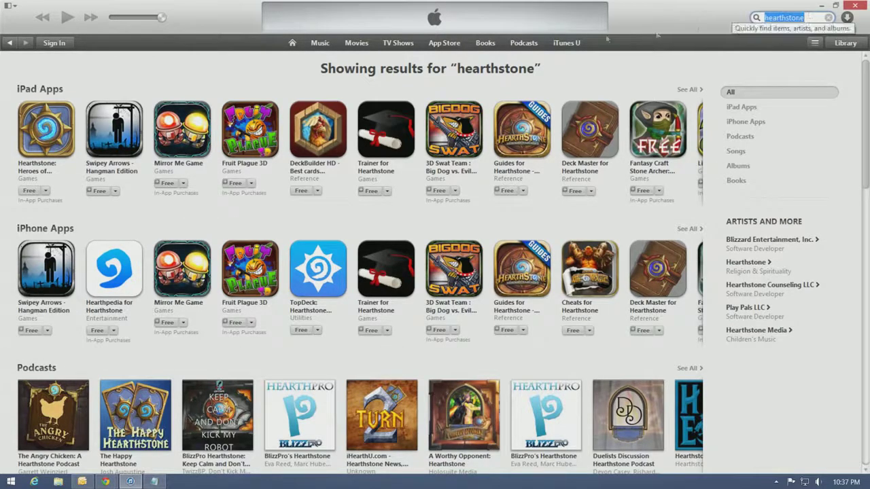
left_click(33, 135)
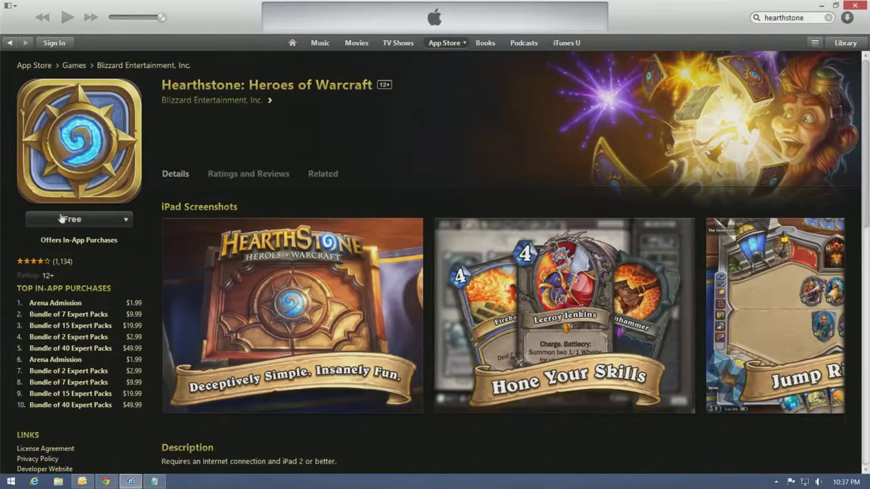
left_click(65, 219)
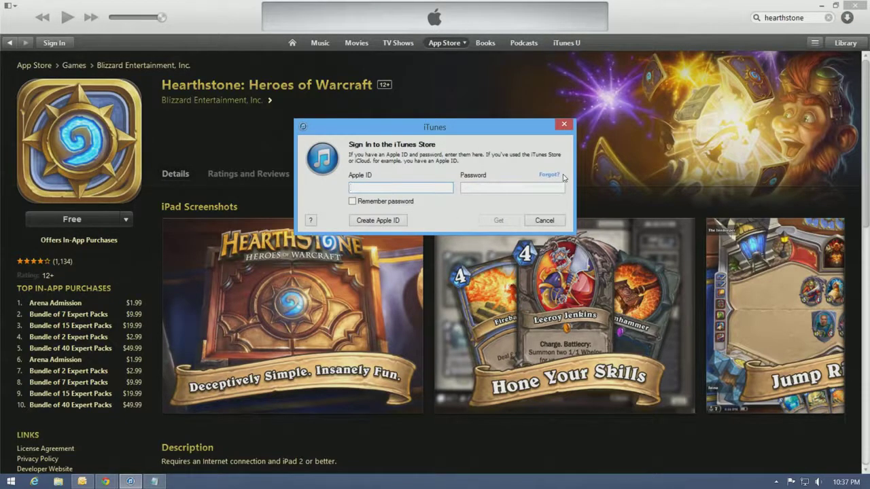
left_click(558, 220)
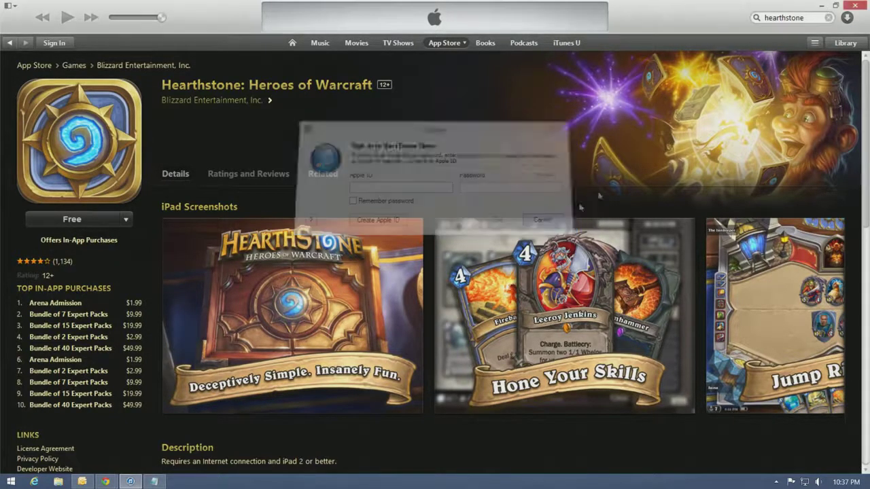
left_click(820, 7)
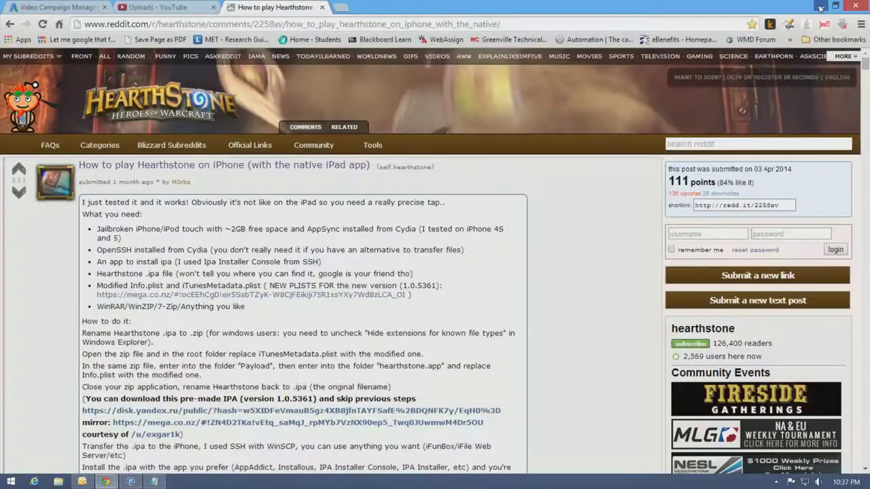
Step: Search the web for "ifunbox" in a new browser tab and view the i-FunBox download page on CNET
left_click(340, 8)
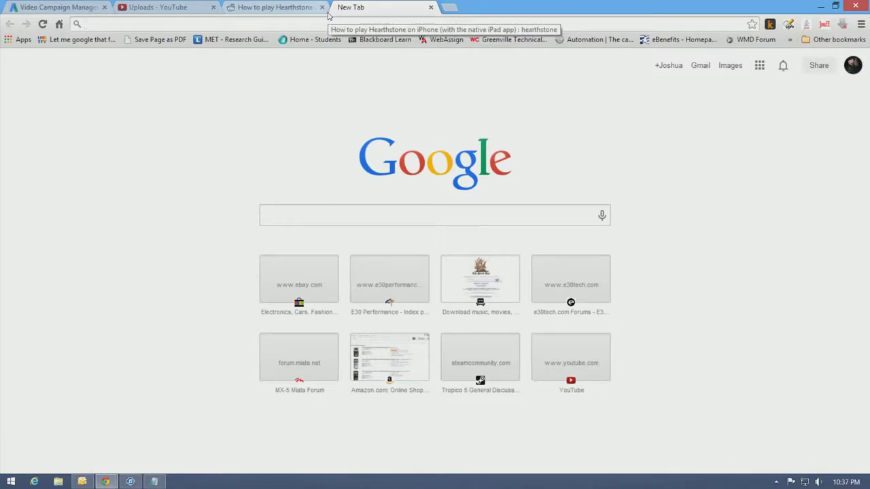
type("ifunbox")
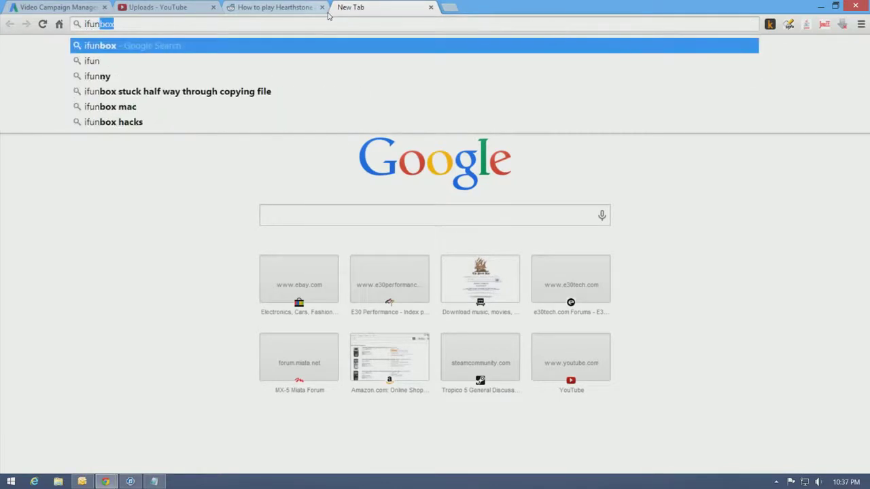
key("Return")
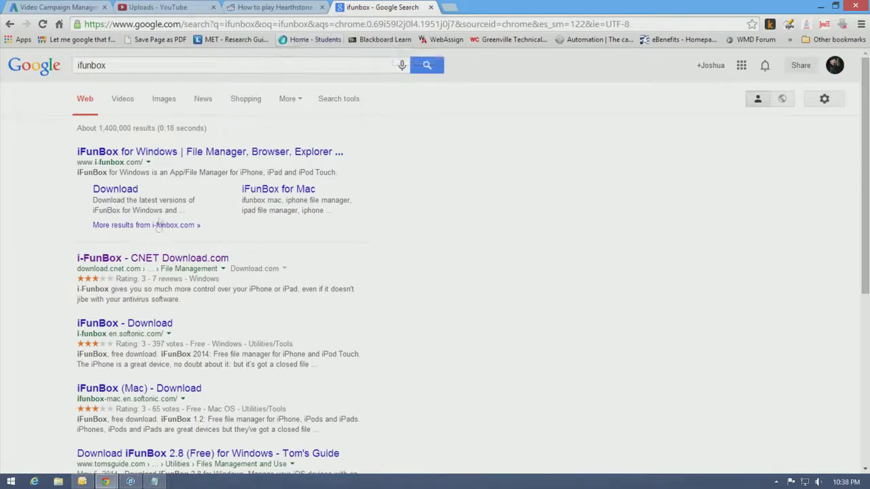
left_click(138, 264)
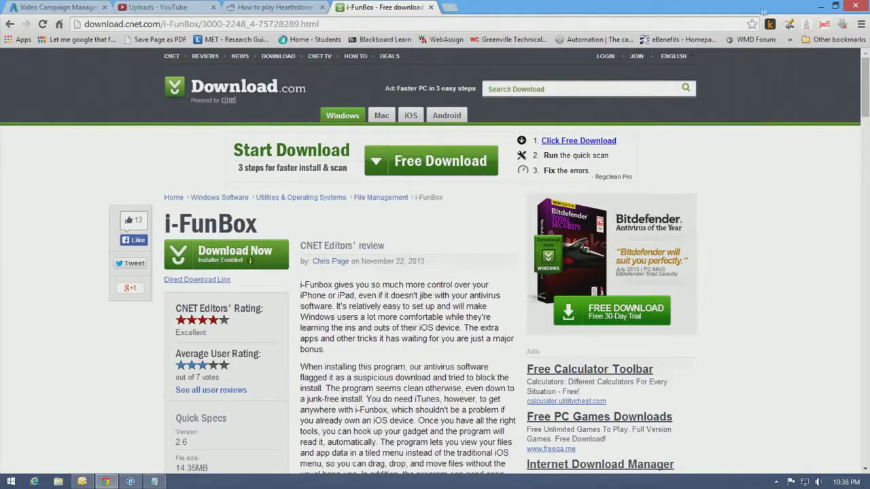
left_click(820, 5)
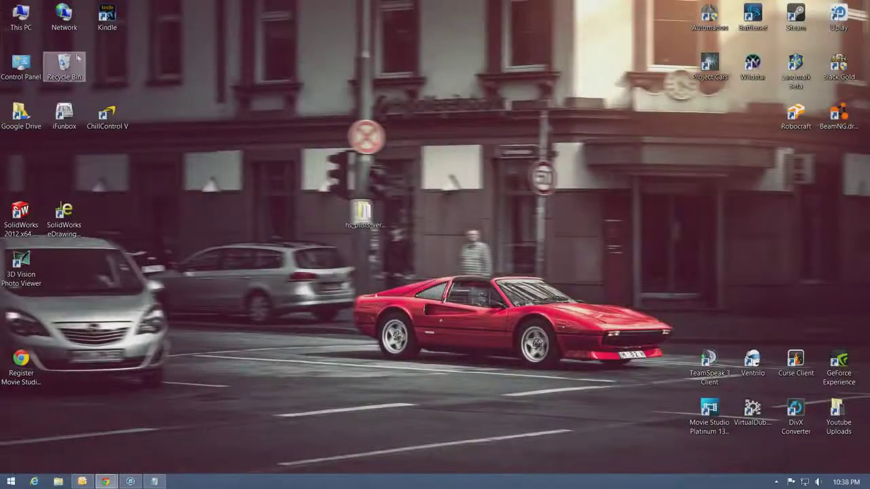
Step: Open the iTunes Media Mobile Applications folder inside the user's Music folder on Local Disk (C:)
double_click(27, 21)
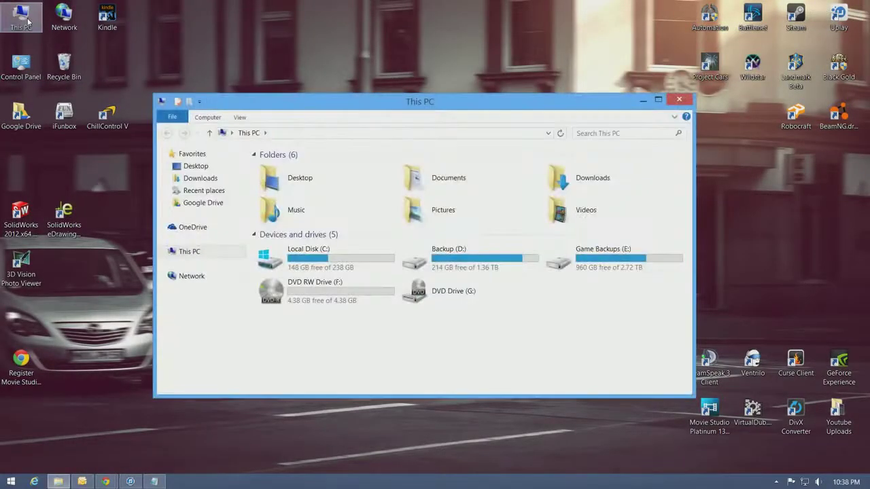
double_click(315, 265)
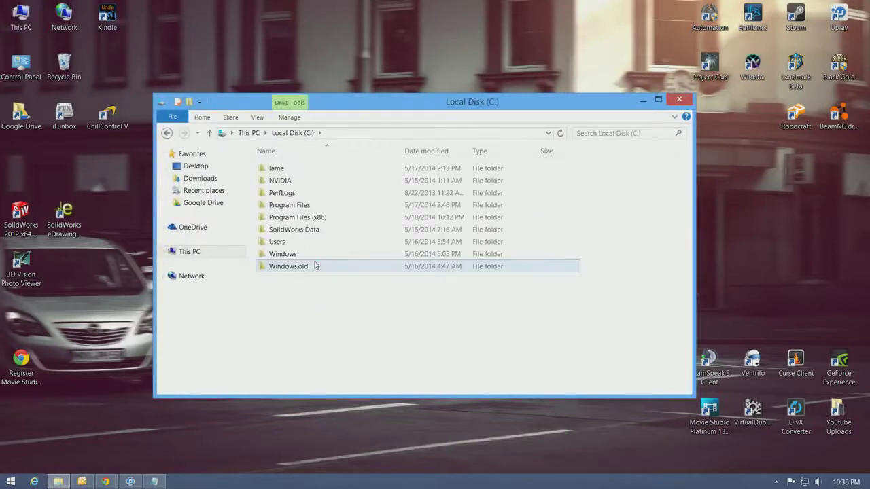
double_click(290, 242)
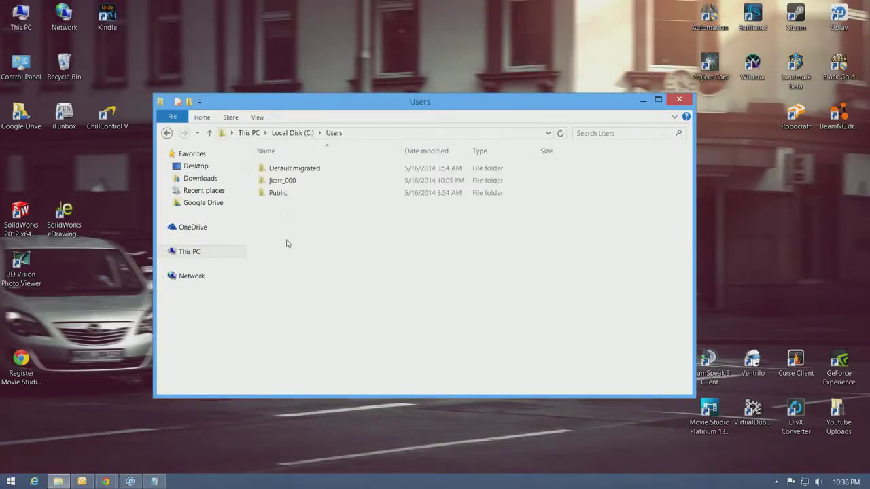
double_click(295, 183)
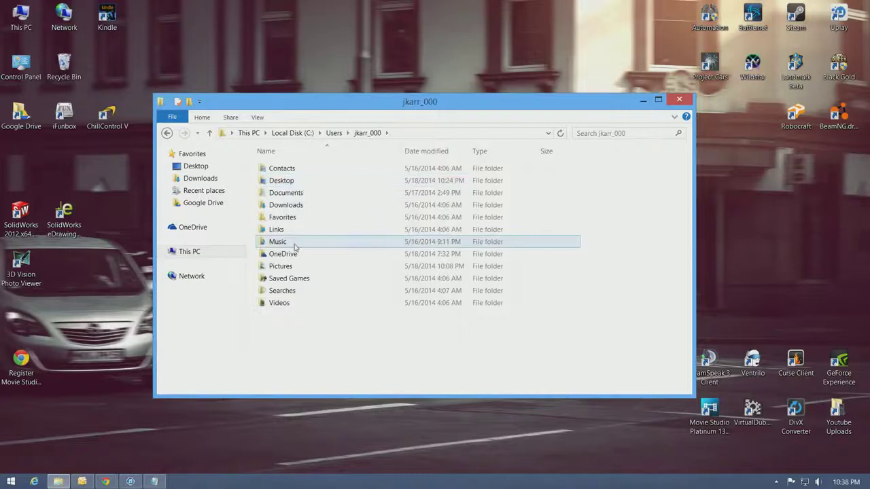
double_click(294, 244)
double_click(297, 169)
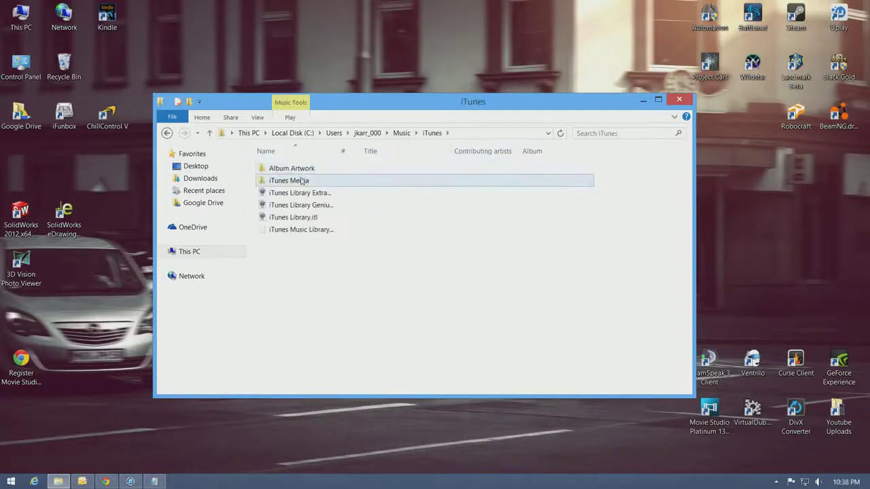
double_click(301, 180)
double_click(302, 193)
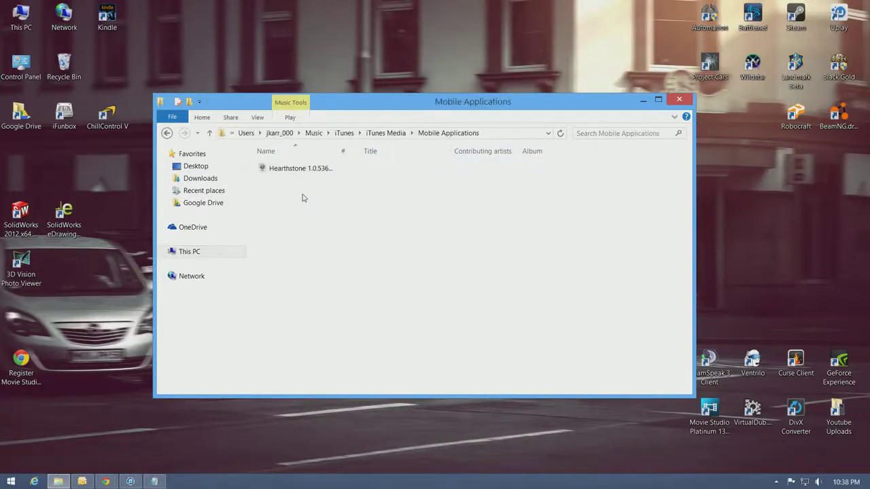
Step: Copy the Hearthstone .ipa file from Mobile Applications into the desktop's hs_plists_version_1.0.5361 folder
left_click(301, 170)
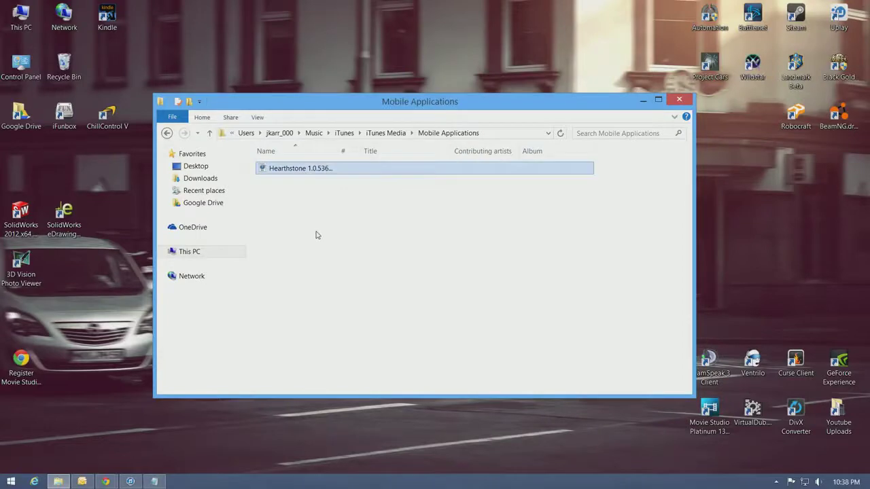
left_click(678, 100)
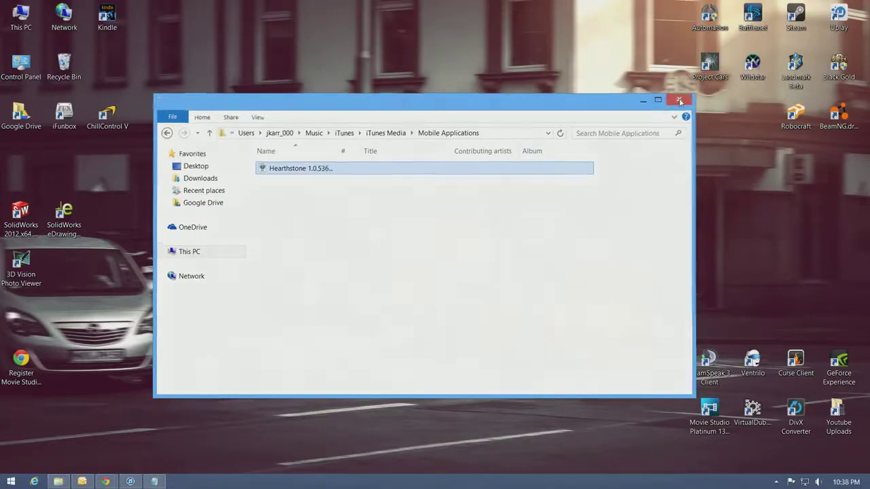
double_click(374, 213)
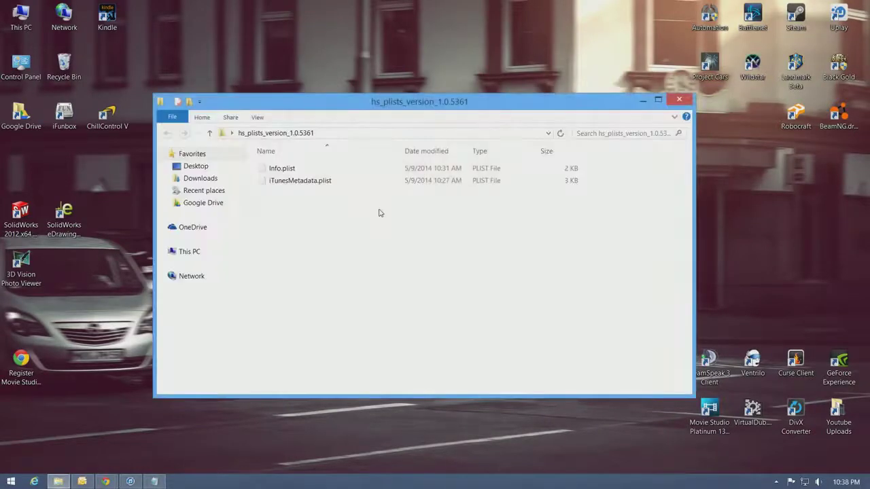
key("ctrl+v")
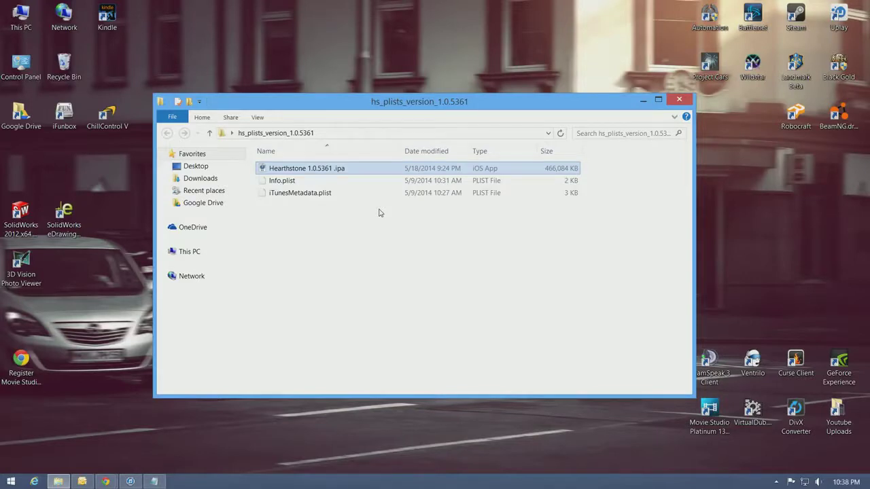
Step: Rename the copied Hearthstone file to "Hearthstone 1.0.5361 .zip", accepting the extension change
right_click(343, 169)
left_click(372, 315)
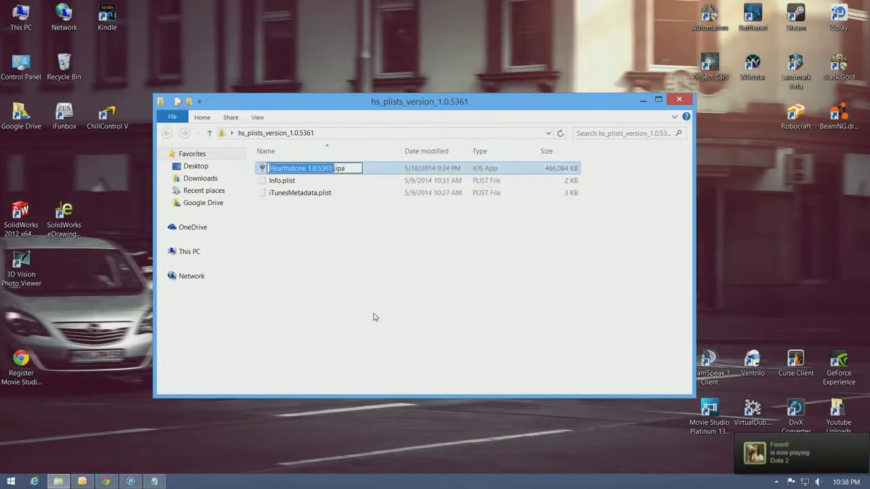
key("End")
key("BackSpace")
key("BackSpace")
key("BackSpace")
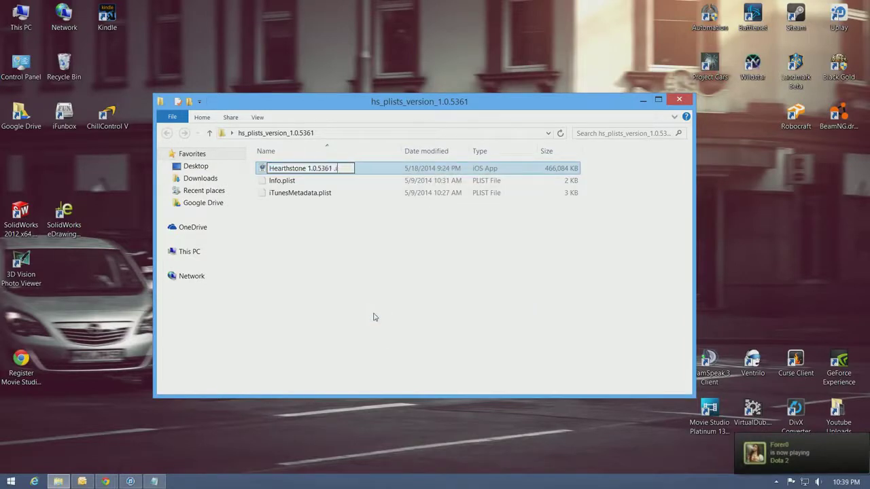
type("zip")
key("Return")
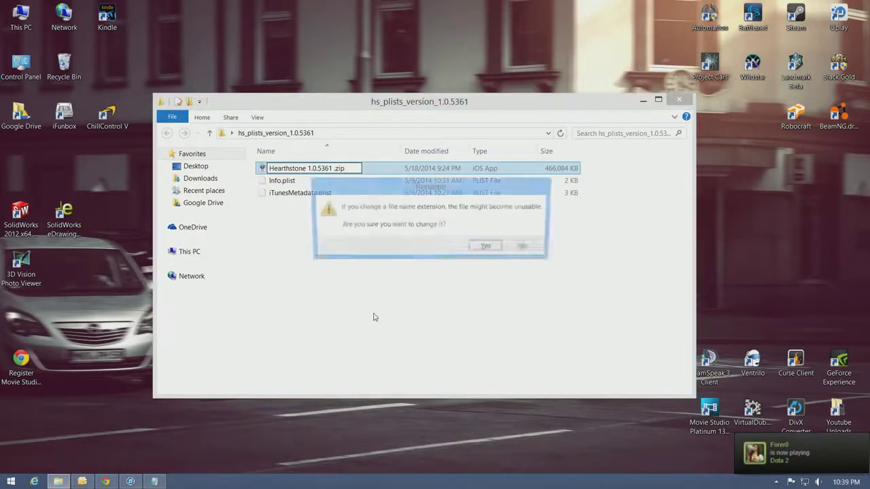
key("Return")
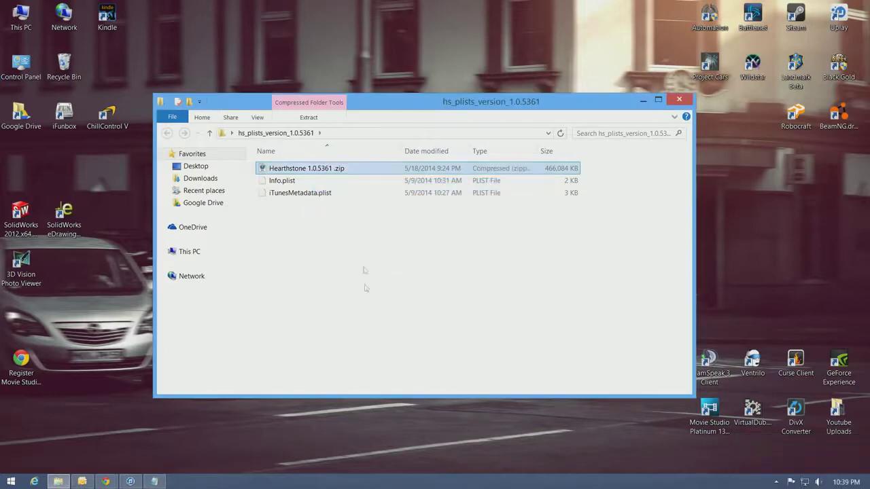
Step: Open Hearthstone 1.0.5361 .zip in a new window and replace its iTunesMetadata.plist with the copy from hs_plists_version_1.0.5361
right_click(336, 171)
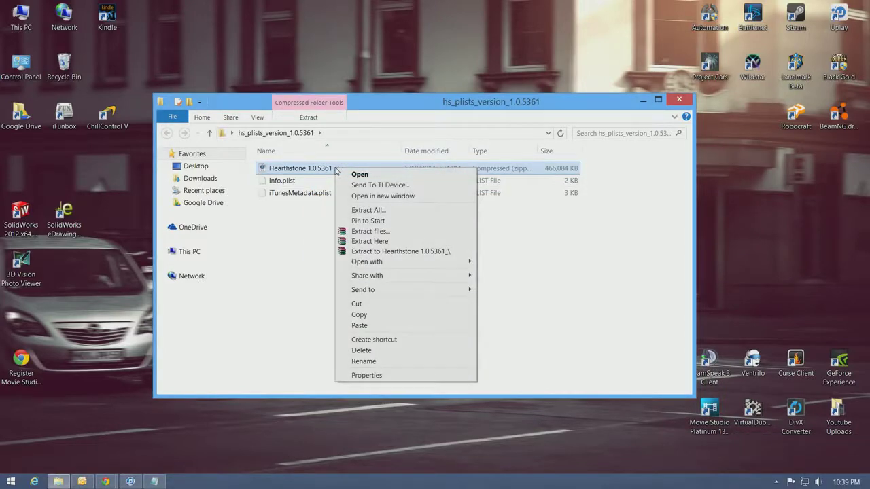
left_click(364, 197)
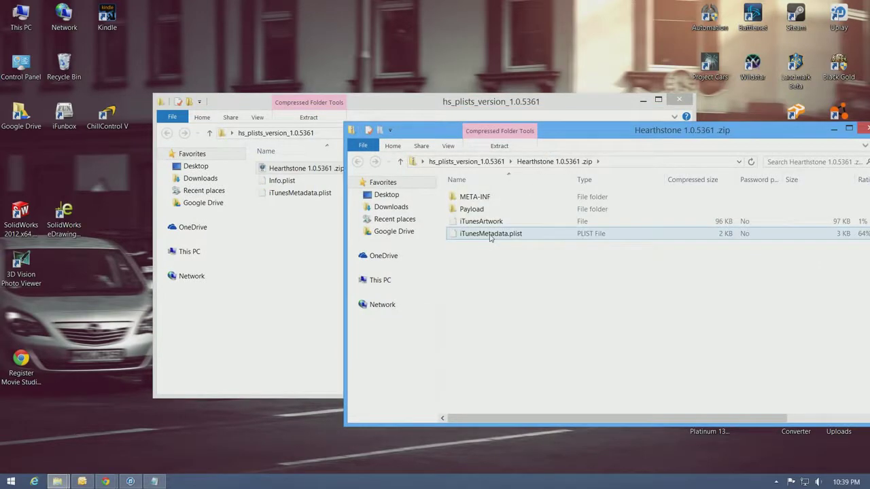
left_click_drag(422, 102, 318, 97)
left_click(194, 190)
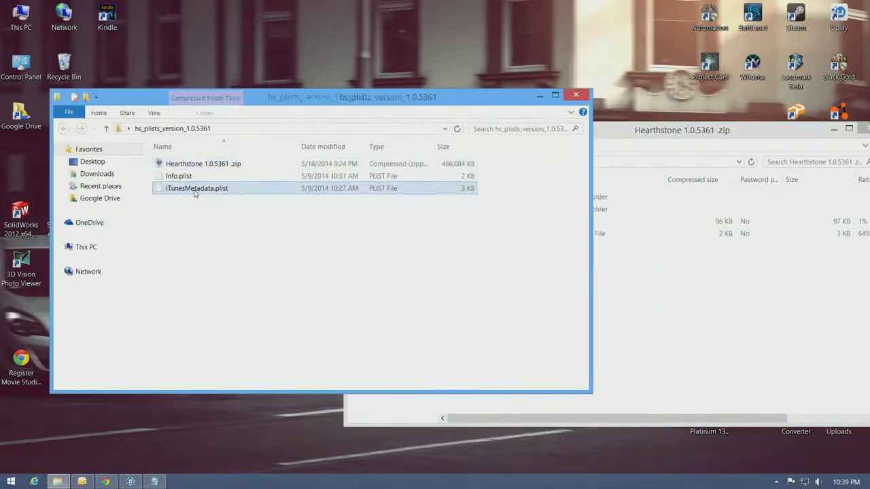
left_click_drag(194, 190, 621, 297)
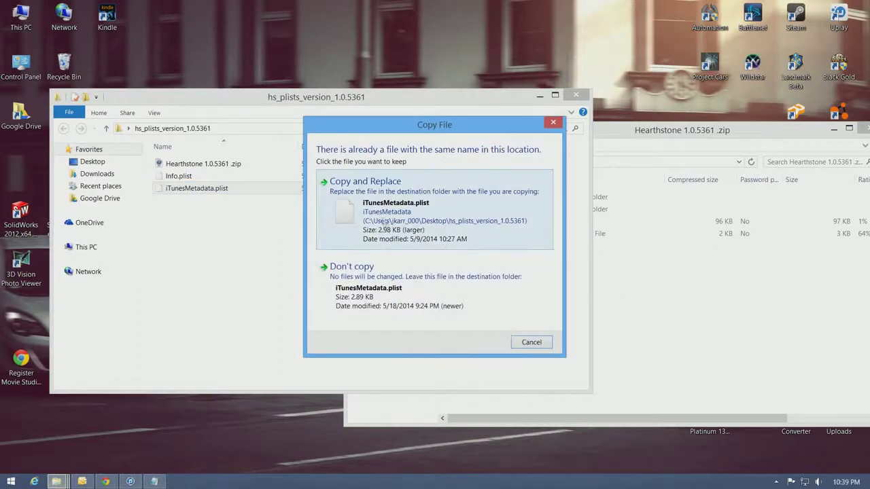
left_click(384, 224)
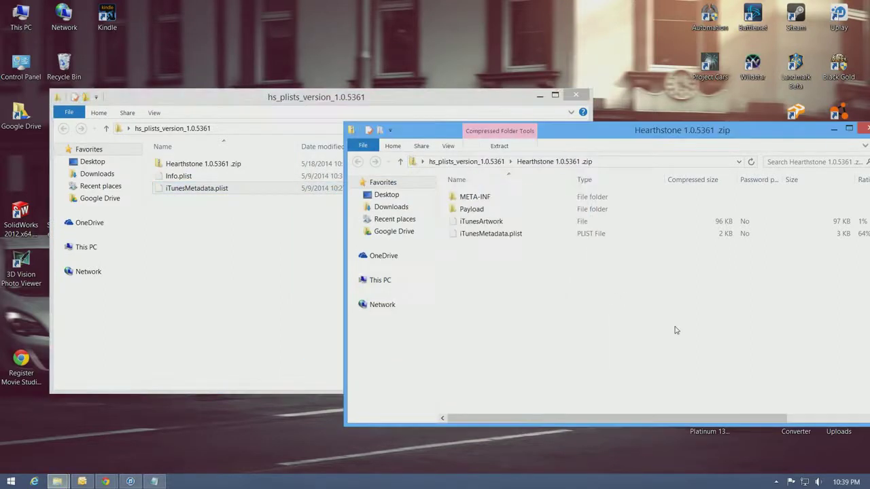
Step: Replace Info.plist in the archive's Payload\hearthstone.app folder with the copy from hs_plists_version_1.0.5361, and close the archive window
double_click(471, 210)
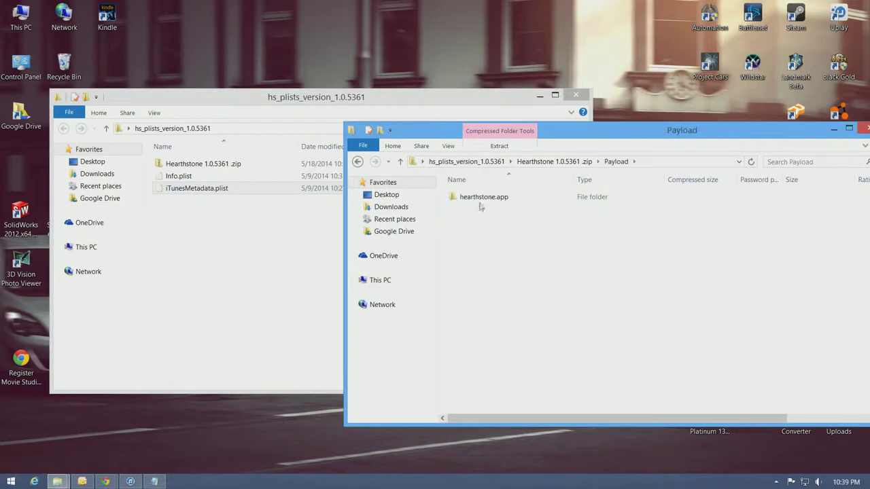
double_click(480, 199)
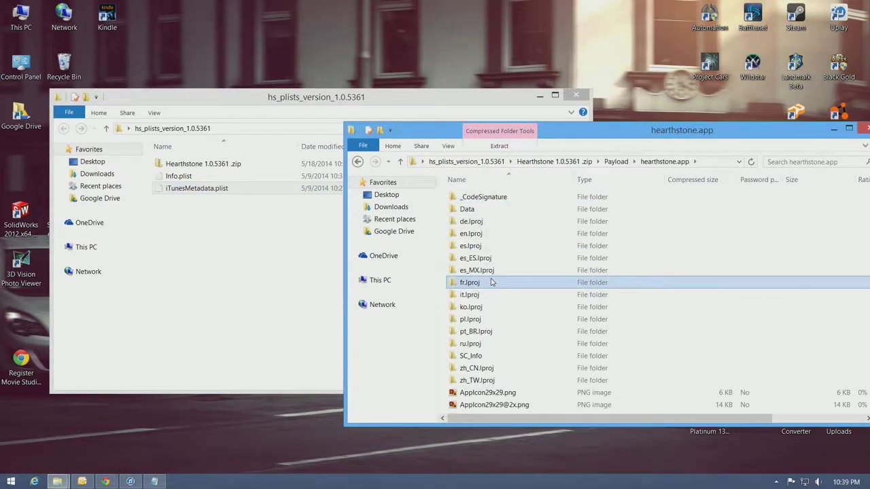
scroll(492, 283, "down", 8)
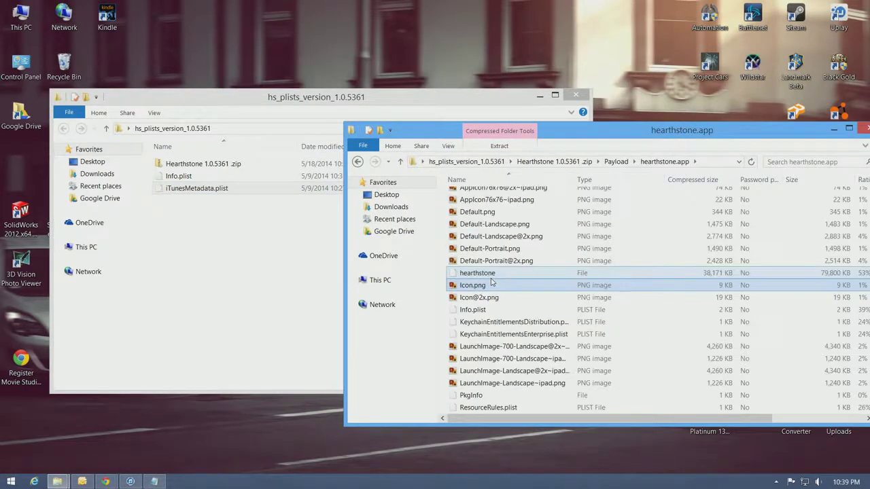
left_click(526, 313)
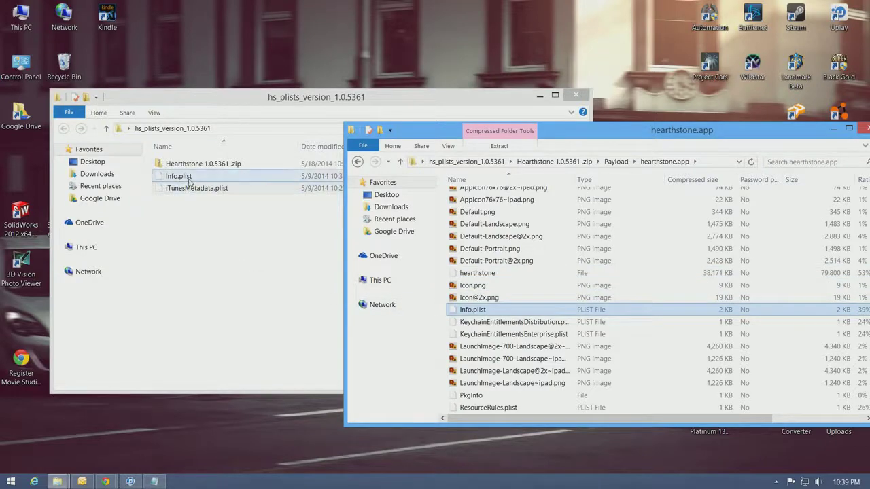
left_click_drag(186, 178, 608, 277)
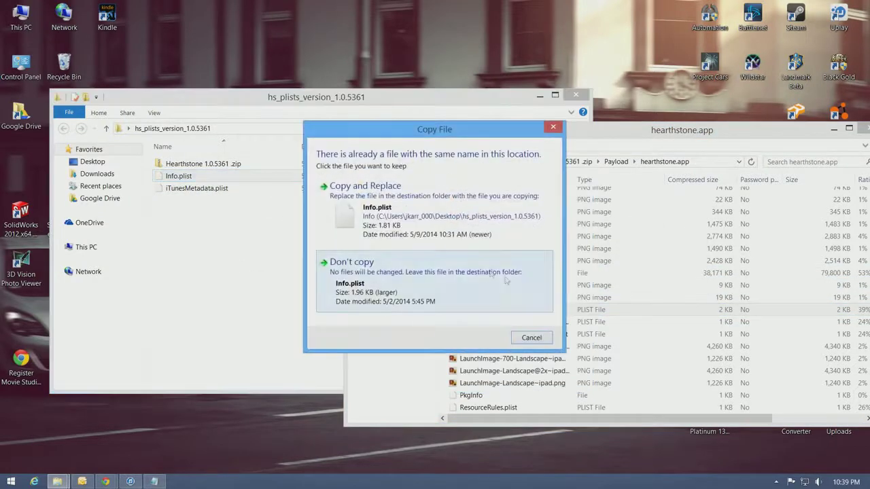
left_click(384, 207)
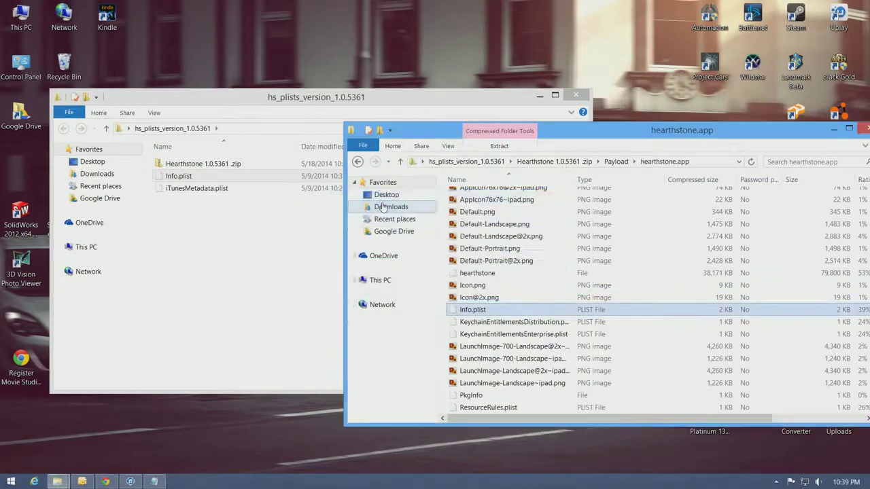
left_click_drag(774, 136, 652, 146)
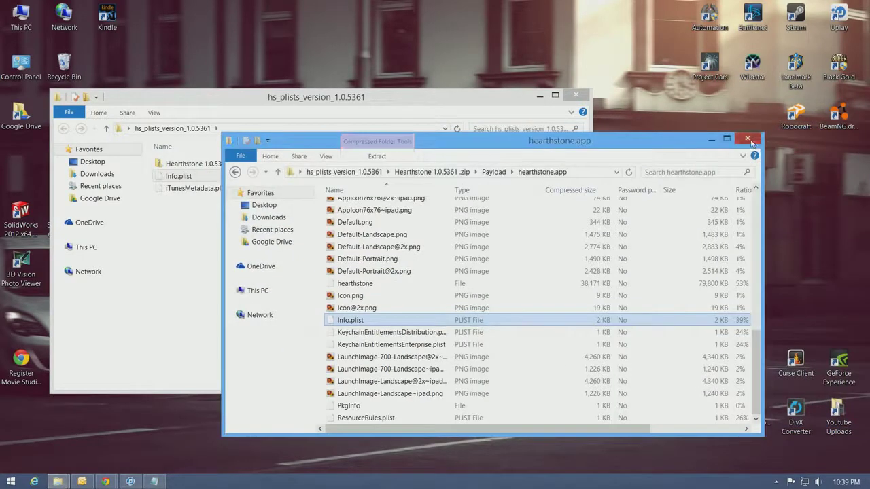
left_click(747, 139)
Step: Rename the modified Hearthstone archive to "Hearthstone 1.0.5361 .ipa", accepting the extension change
left_click(212, 168)
right_click(212, 167)
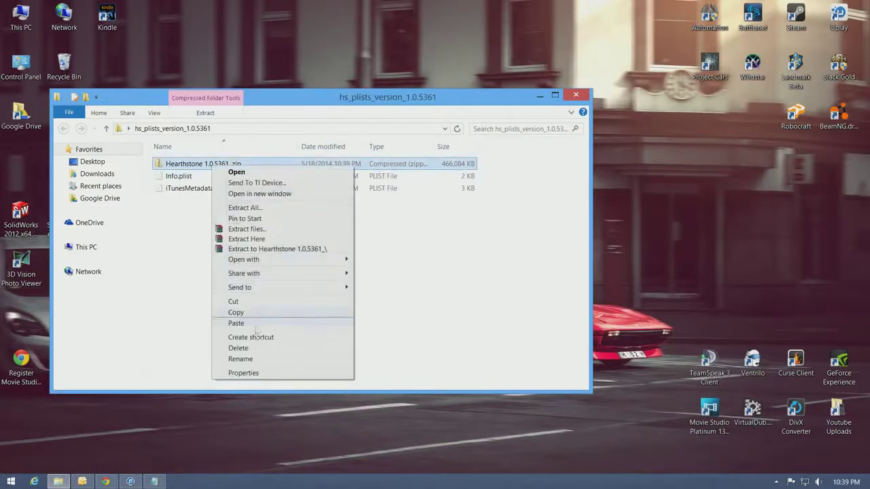
left_click(258, 363)
key("End")
key("BackSpace")
key("BackSpace")
key("BackSpace")
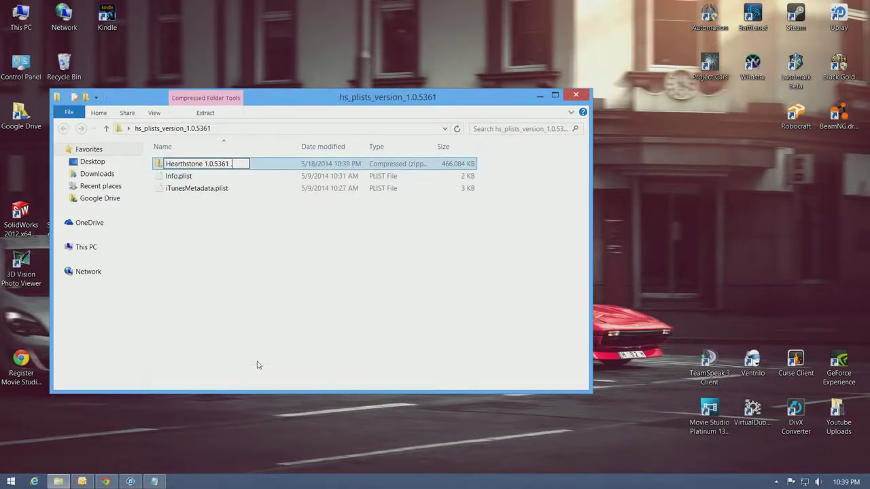
type("ipa")
key("Return")
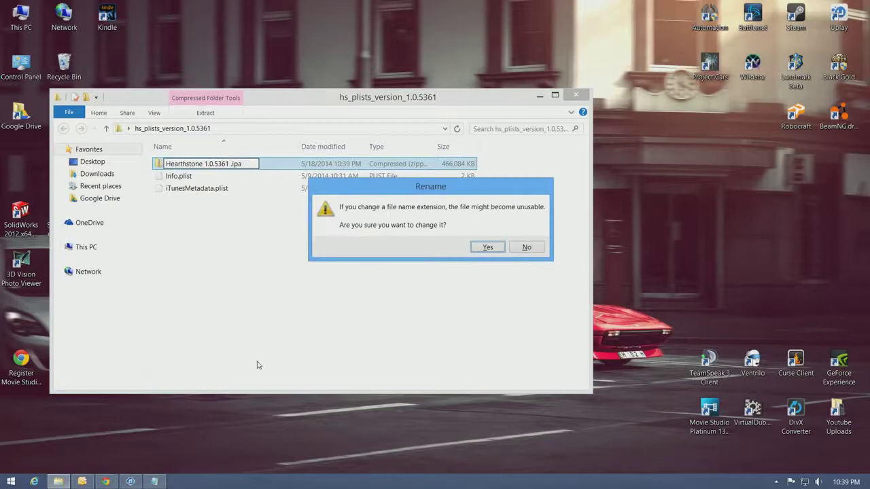
key("Return")
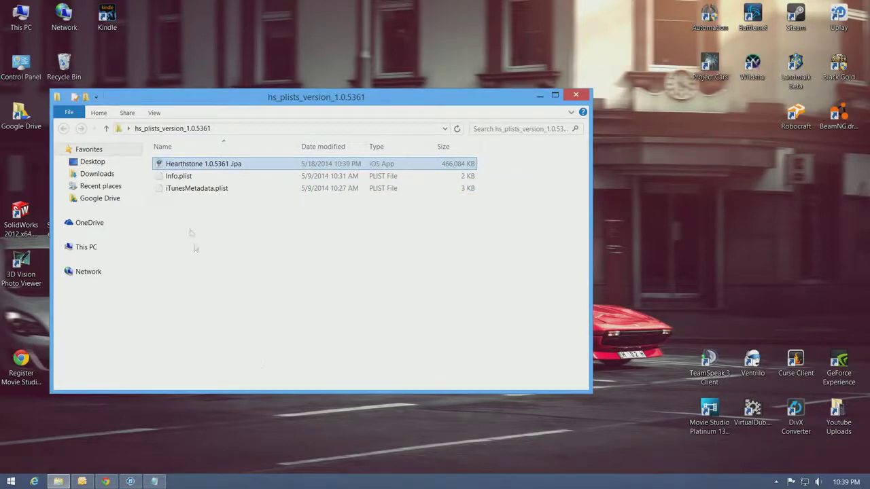
Step: Launch iFunBox from the desktop and open the connected iPhone in the iFunbox Classic view
left_click_drag(216, 103, 312, 106)
double_click(77, 117)
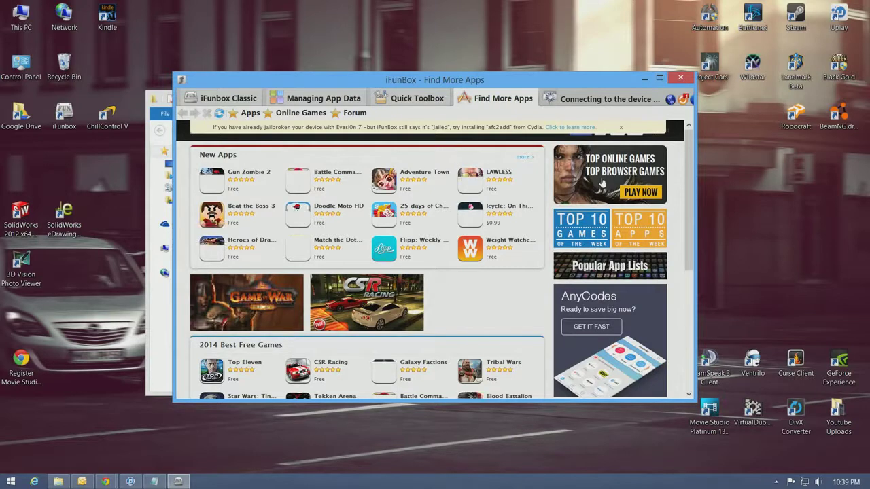
left_click(246, 98)
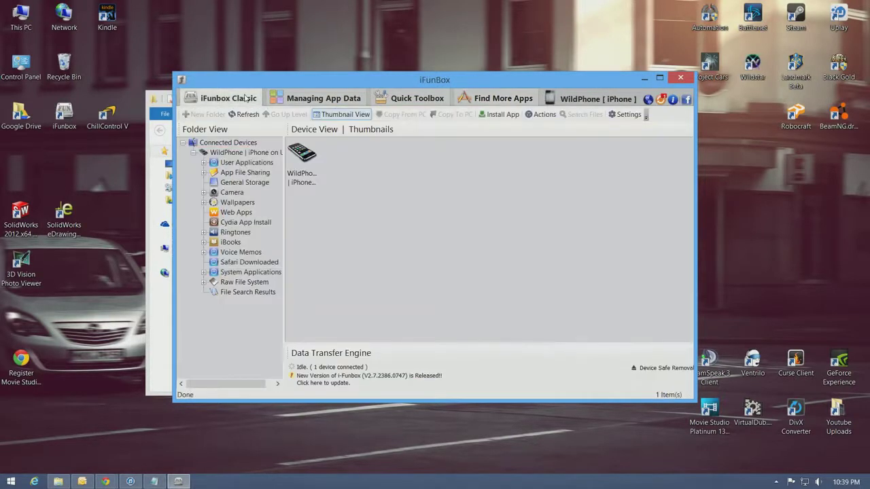
double_click(309, 175)
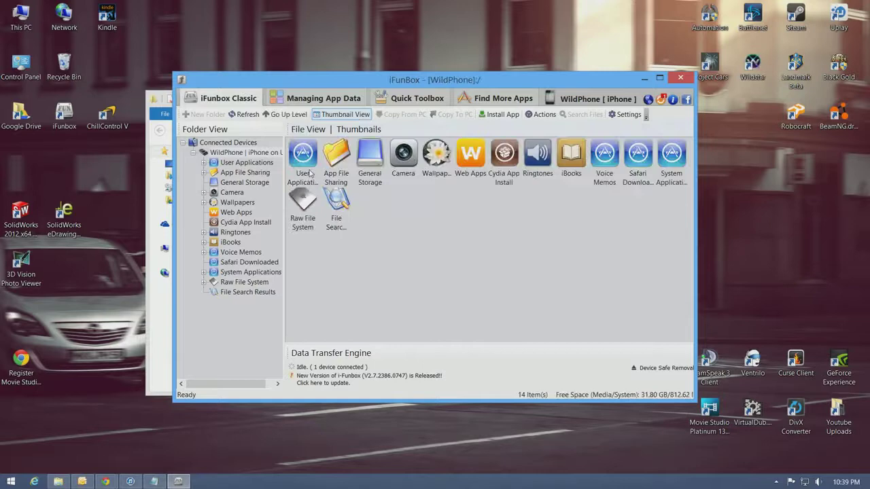
Step: Install the "Hearthstone 1.0.5361 .ipa" package from hs_plists_version_1.0.5361 on the connected iPhone
left_click(498, 114)
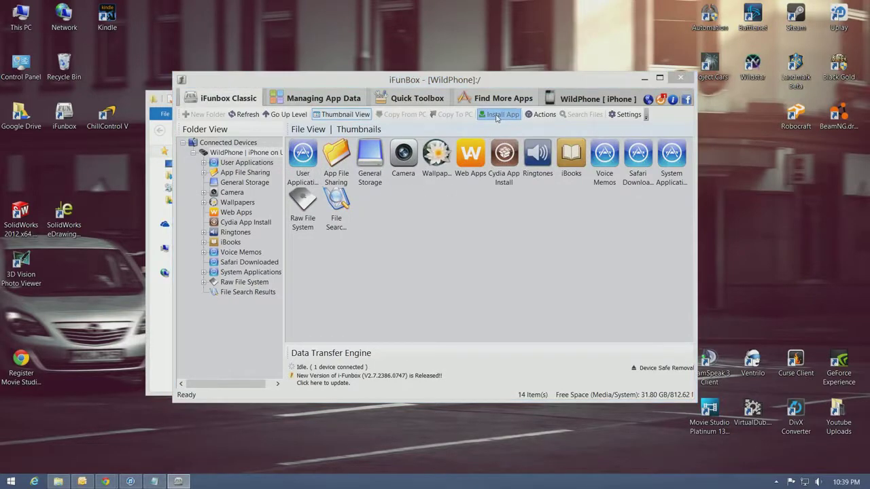
left_click(425, 167)
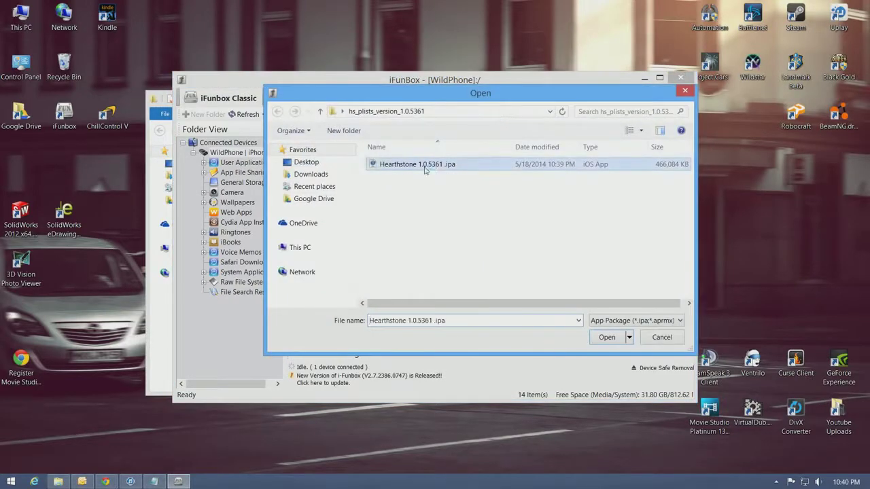
left_click(606, 337)
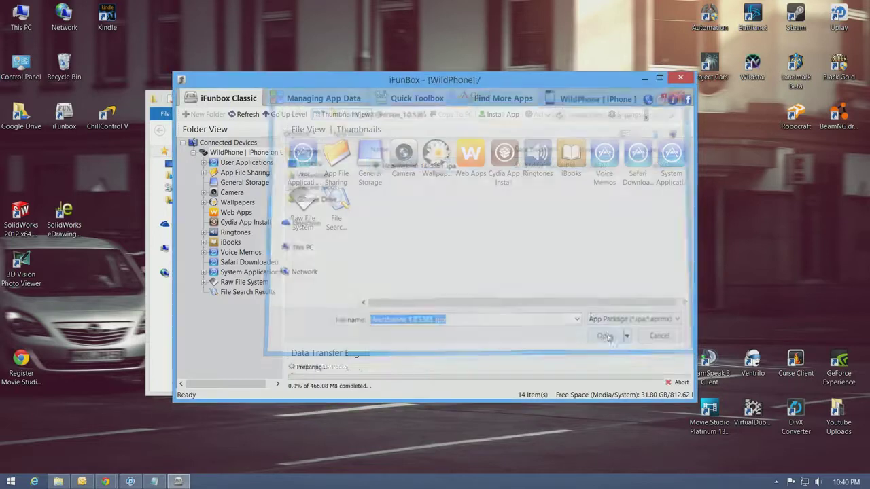